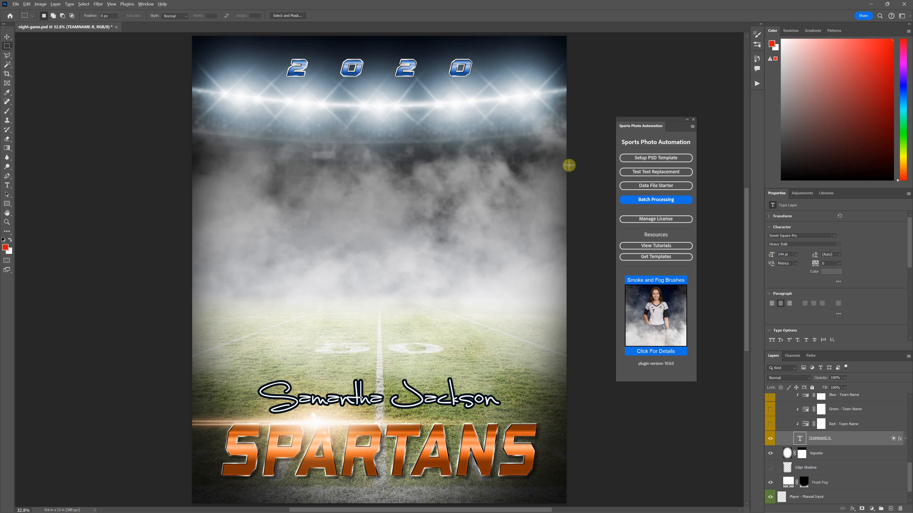
Step: Switch to LibreOffice Calc and examine the Resize-Name and Resize-TEAMNAME codes alongside the Template File column in night-game-csv-sample.csv
{"action": "key", "text": "alt+Tab"}
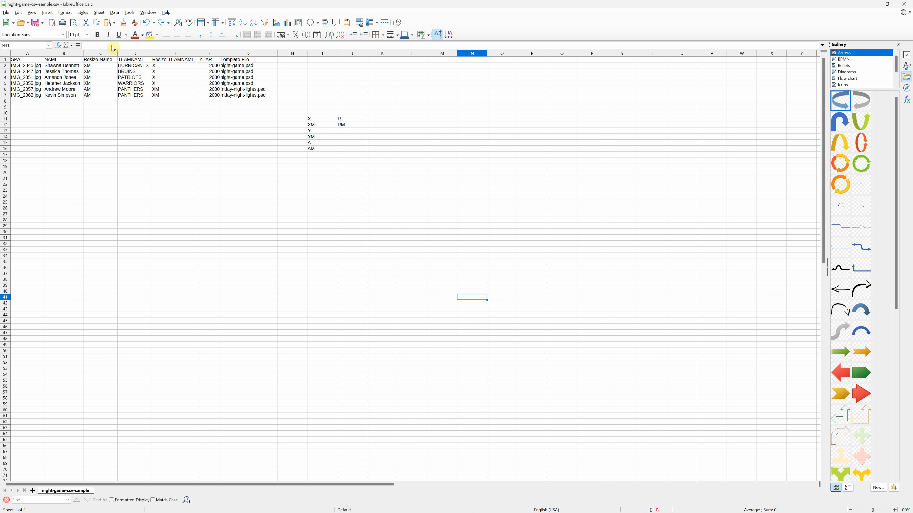
{"action": "left_click", "coordinate": [103, 54]}
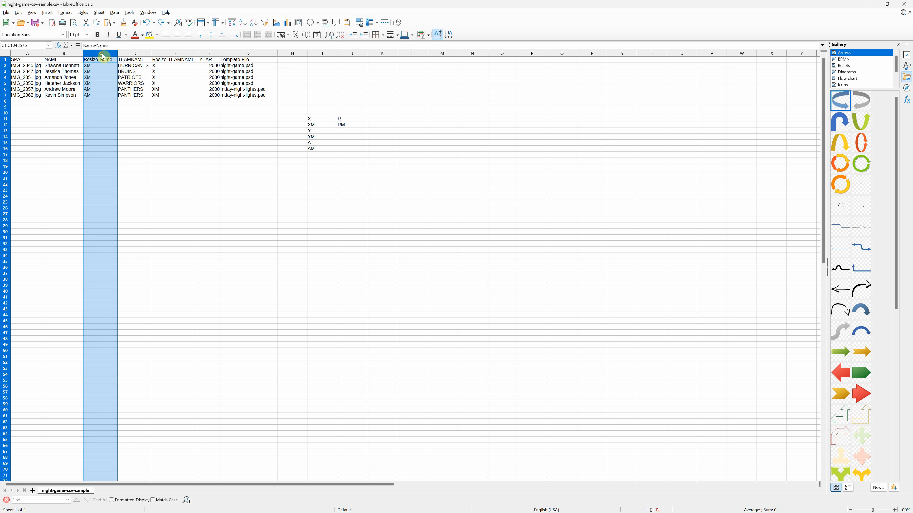
{"action": "left_click", "coordinate": [175, 55]}
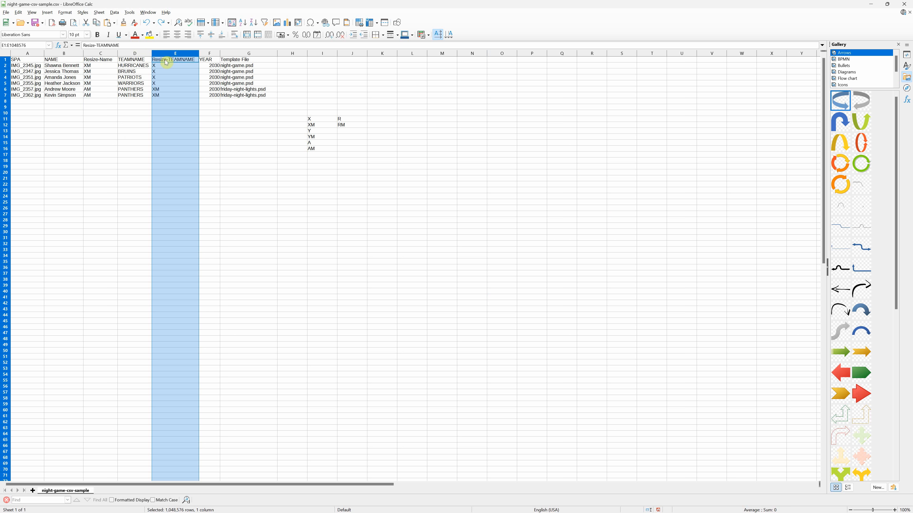
{"action": "left_click", "coordinate": [181, 68]}
{"action": "left_click_drag", "start_coordinate": [179, 67], "coordinate": [177, 83]}
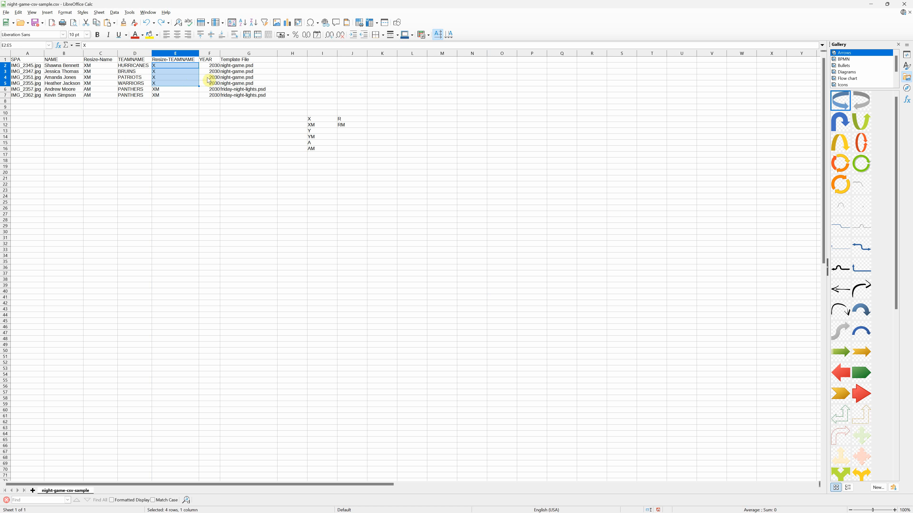
{"action": "left_click_drag", "start_coordinate": [237, 67], "coordinate": [238, 95]}
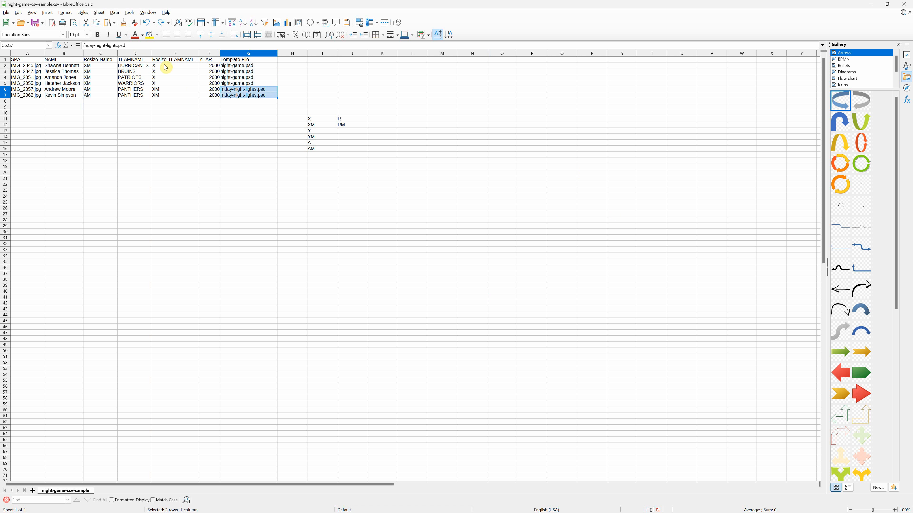
{"action": "left_click_drag", "start_coordinate": [164, 66], "coordinate": [166, 94]}
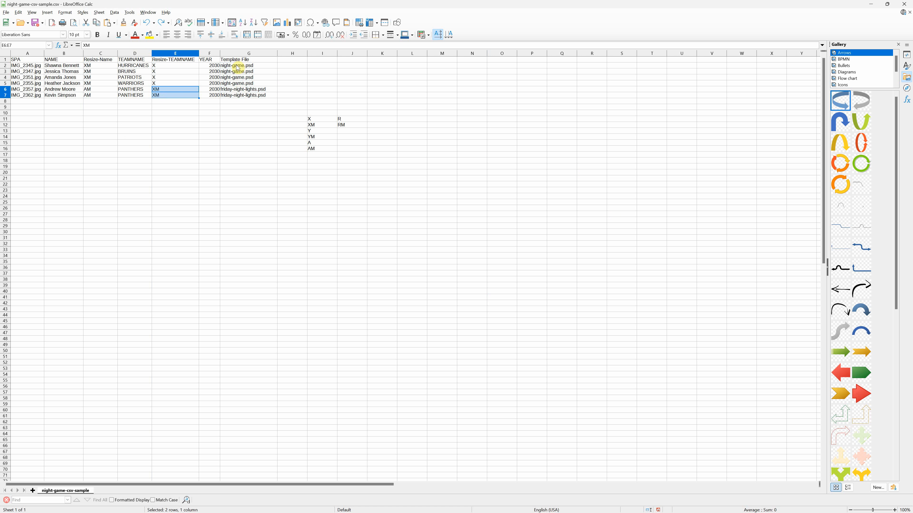
{"action": "left_click_drag", "start_coordinate": [101, 66], "coordinate": [101, 95]}
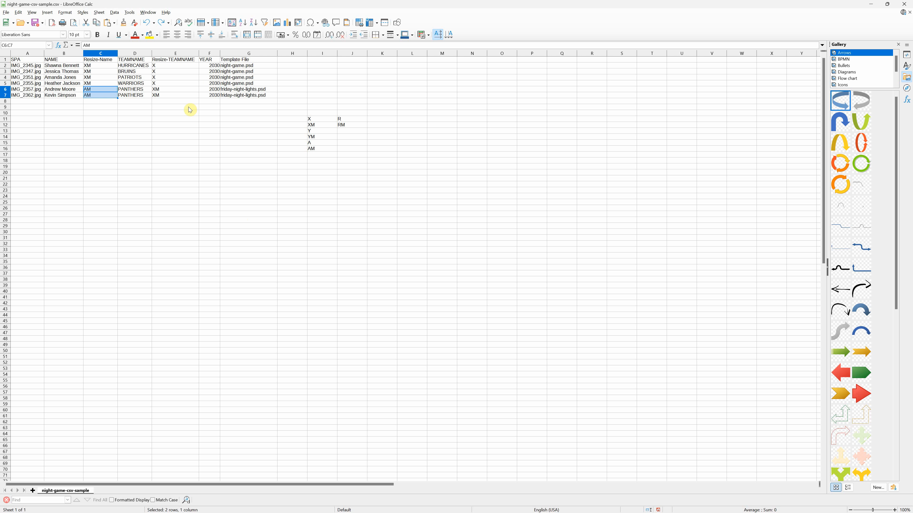
{"action": "left_click", "coordinate": [164, 90]}
{"action": "left_click_drag", "start_coordinate": [164, 90], "coordinate": [165, 97]}
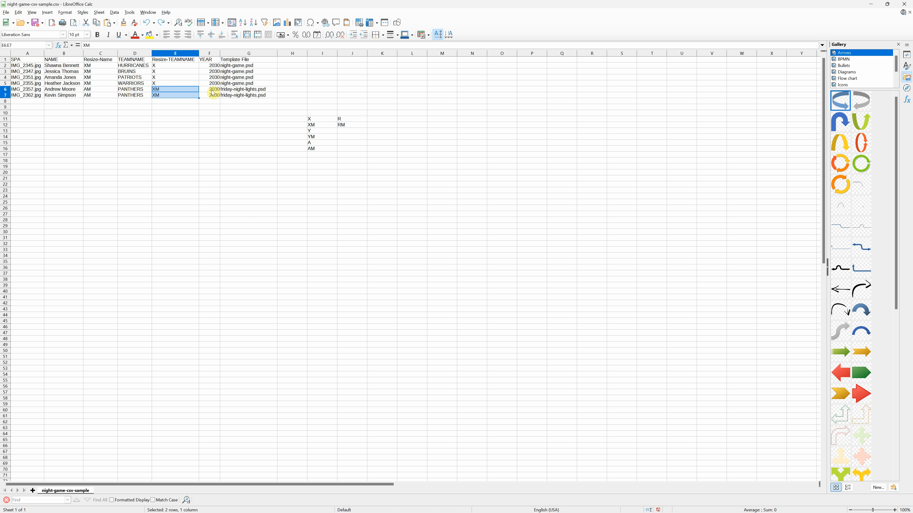
{"action": "left_click", "coordinate": [234, 90]}
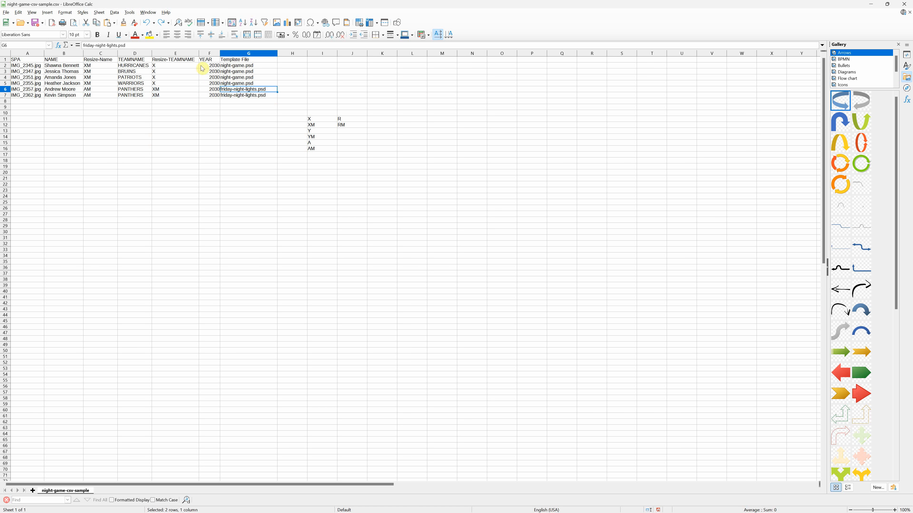
Step: Delete the Resize-TEAMNAME and Resize-Name columns from the data sheet
{"action": "right_click", "coordinate": [176, 53]}
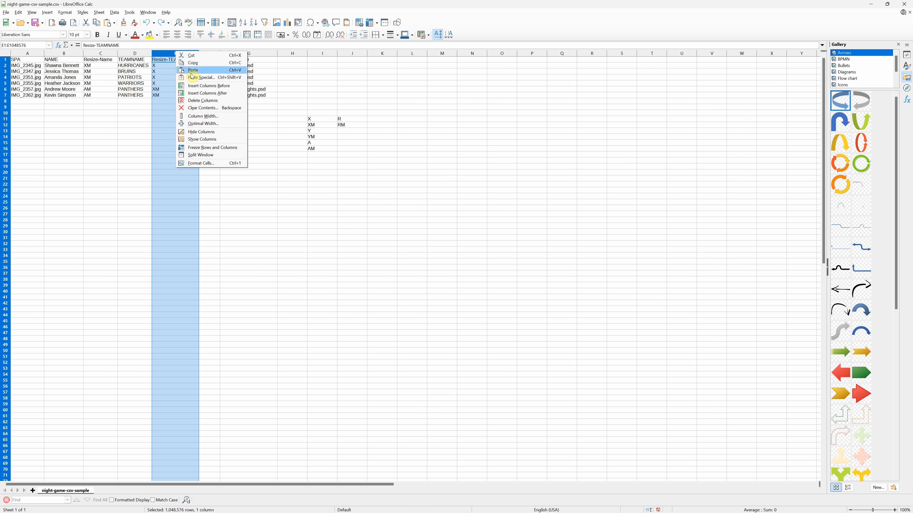
{"action": "left_click", "coordinate": [195, 100]}
{"action": "left_click", "coordinate": [100, 54]}
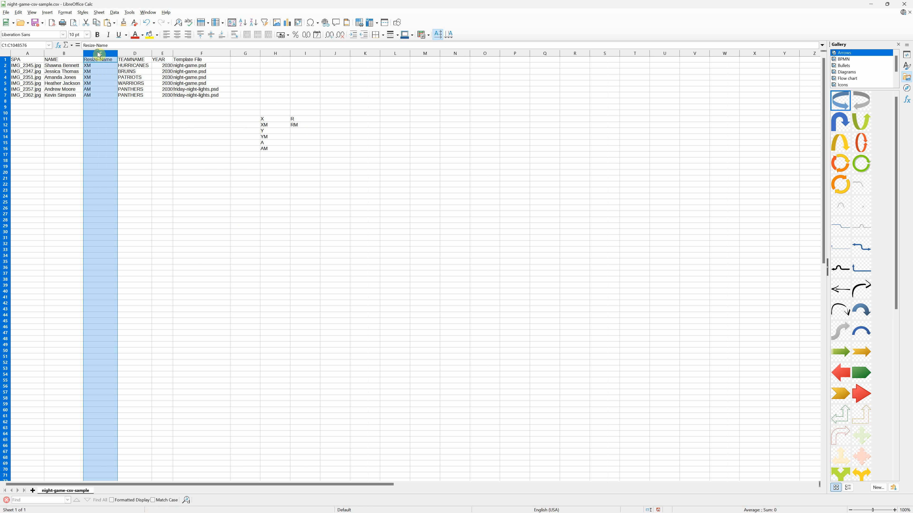
{"action": "right_click", "coordinate": [100, 54]}
{"action": "left_click", "coordinate": [147, 103]}
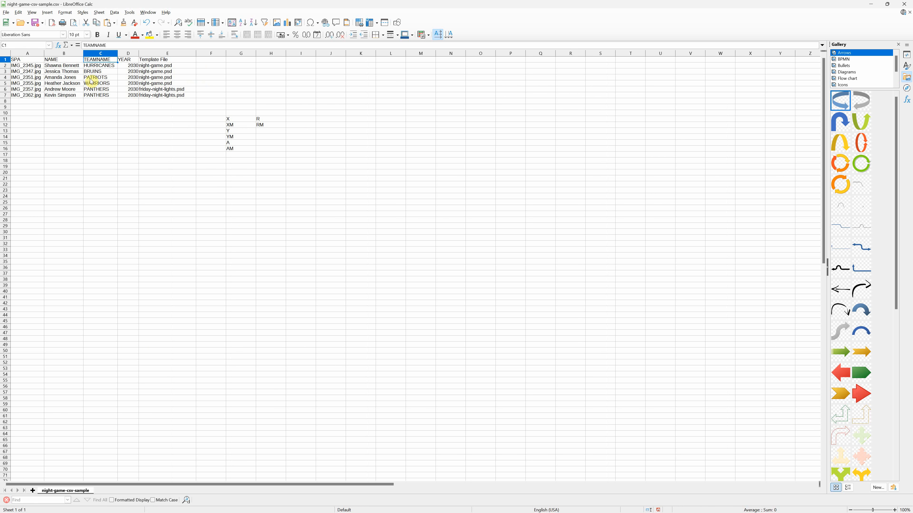
Step: Switch to Photoshop and remove and retype the -R suffix in the team name text layer's name
{"action": "key", "text": "alt+Tab"}
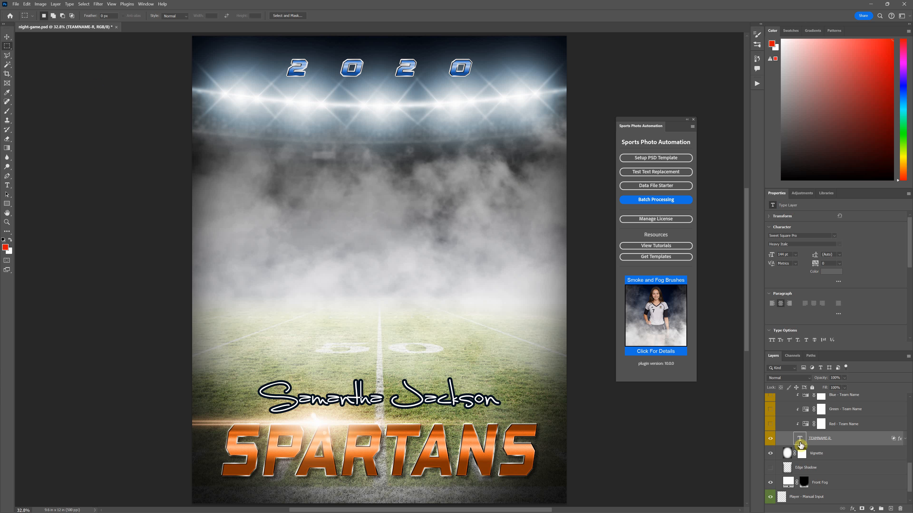
{"action": "double_click", "coordinate": [826, 438]}
{"action": "key", "text": "Return"}
{"action": "double_click", "coordinate": [826, 439]}
{"action": "type", "text": "-"}
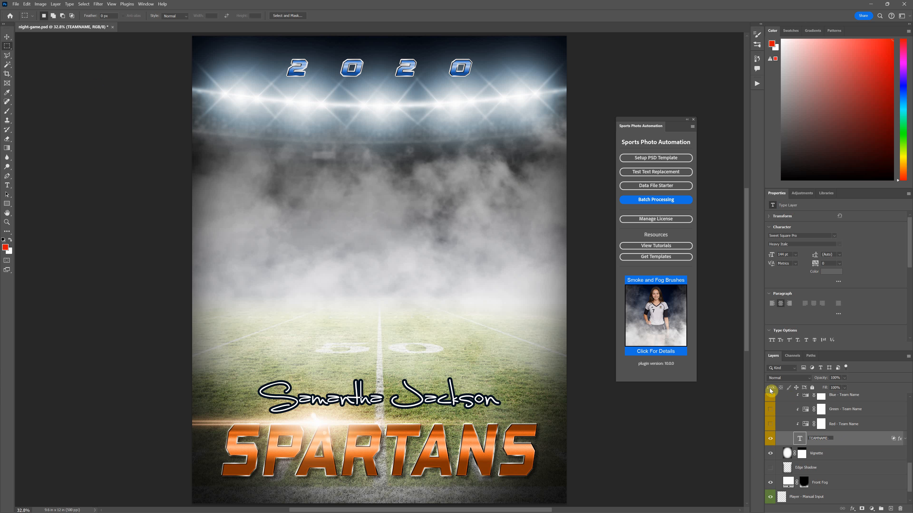
{"action": "type", "text": "R"}
{"action": "left_click_drag", "start_coordinate": [816, 436], "coordinate": [833, 438]}
{"action": "left_click", "coordinate": [848, 442]}
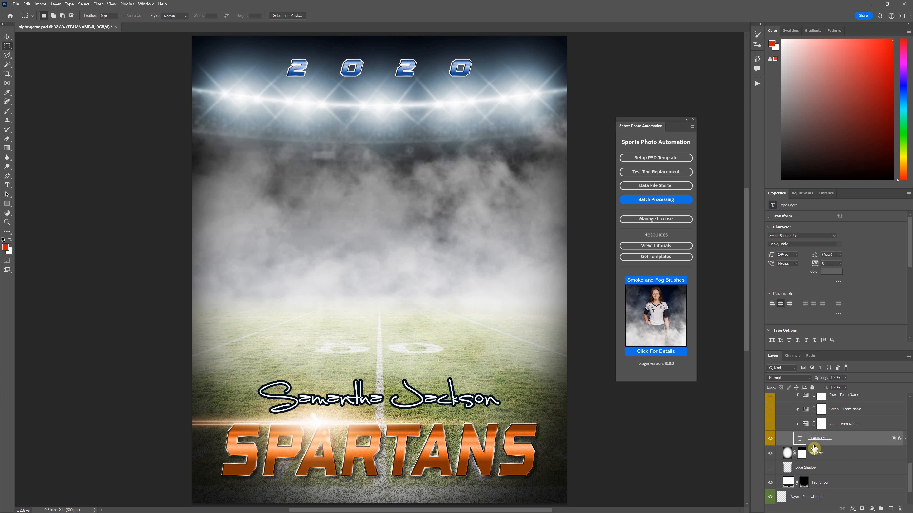
Step: Rename the team name text layer as TEAMNAME-RM
{"action": "double_click", "coordinate": [833, 439]}
{"action": "type", "text": "NAM"}
{"action": "key", "text": "Return"}
Step: Switch to LibreOffice Calc and examine the list of resize codes X, XM, Y, YM, A and AM beside R and RM
{"action": "key", "text": "alt+Tab"}
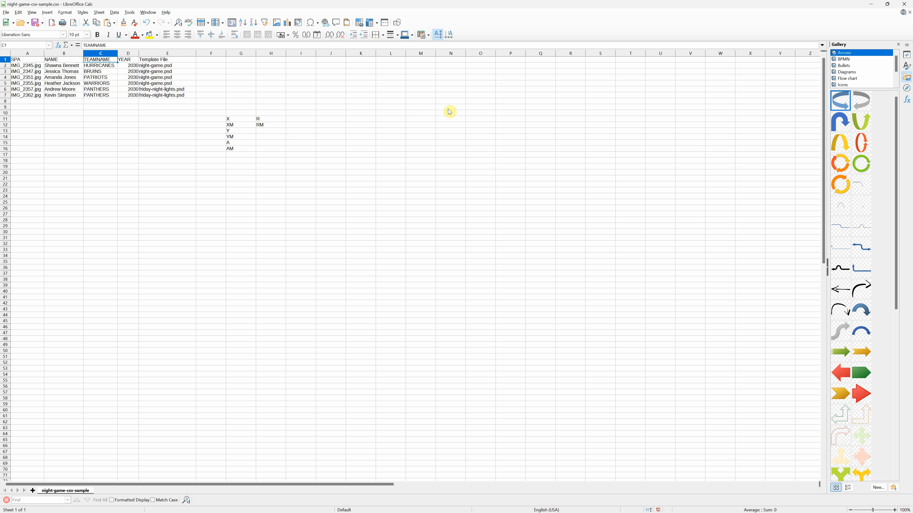
{"action": "left_click_drag", "start_coordinate": [264, 119], "coordinate": [236, 150]}
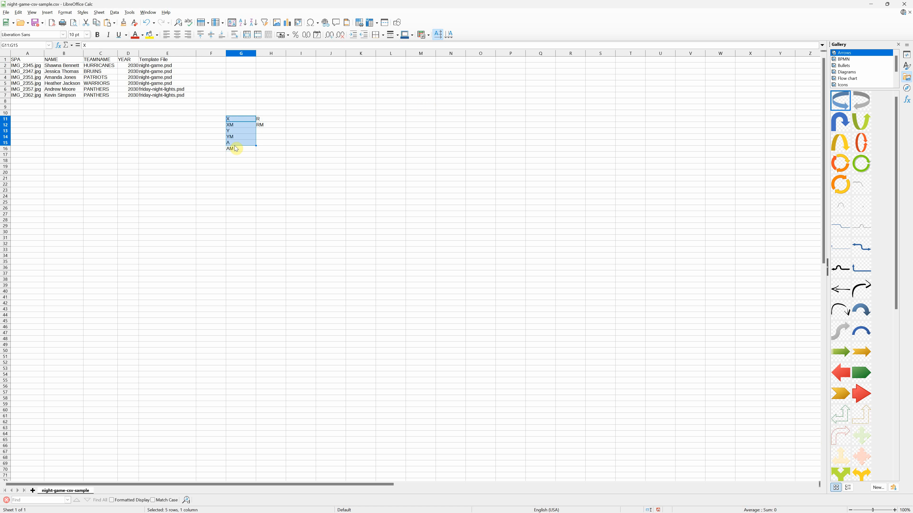
{"action": "left_click", "coordinate": [270, 137]}
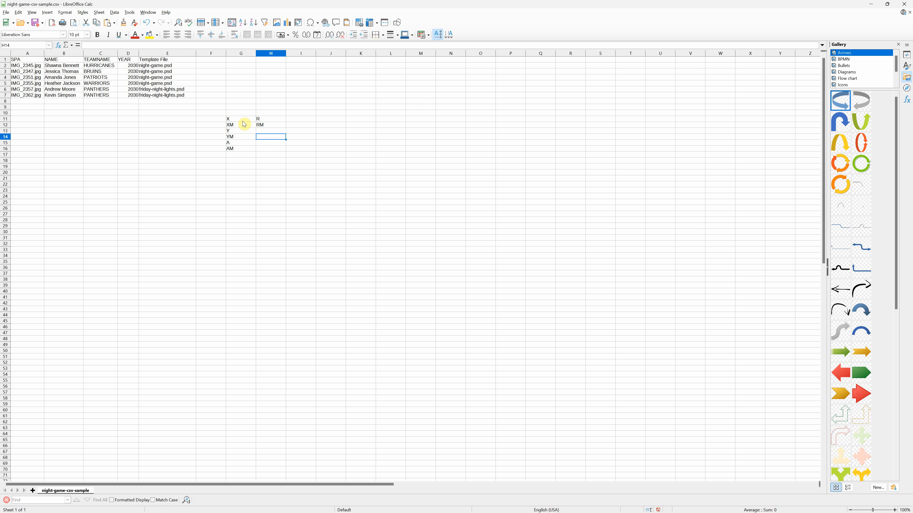
{"action": "left_click_drag", "start_coordinate": [238, 119], "coordinate": [235, 149]}
{"action": "left_click", "coordinate": [233, 131]}
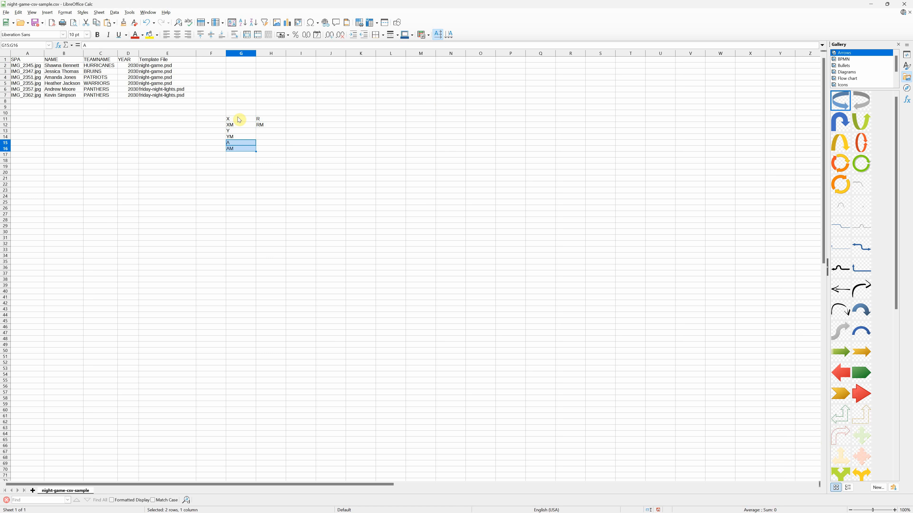
Step: Switch back to Photoshop and rename the team name text layer as TEAMNAME-R
{"action": "key", "text": "alt+Tab"}
{"action": "left_click", "coordinate": [7, 186]}
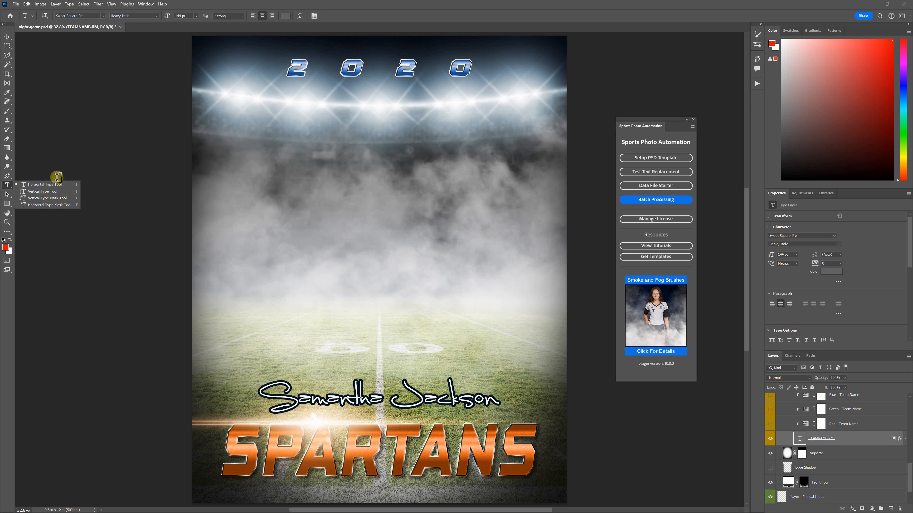
{"action": "left_click", "coordinate": [7, 46]}
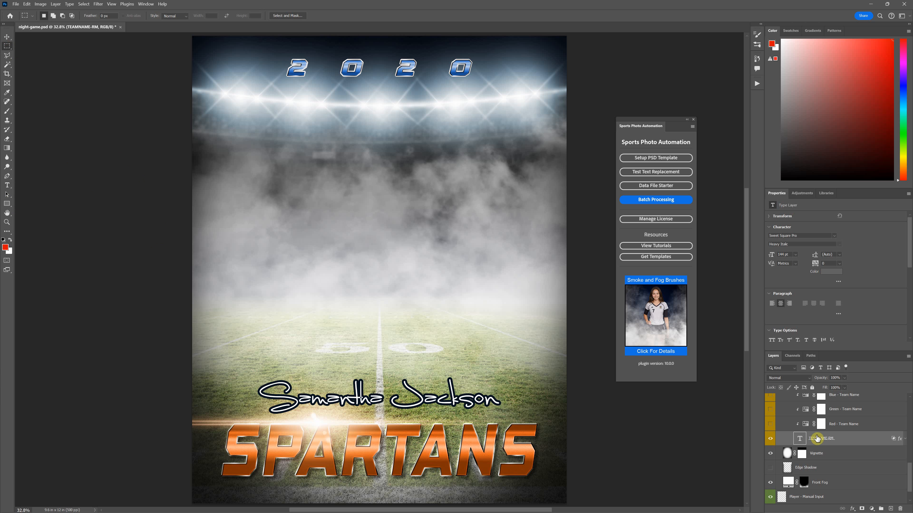
{"action": "double_click", "coordinate": [832, 439]}
{"action": "left_click", "coordinate": [834, 438]}
{"action": "key", "text": "BackSpace"}
{"action": "key", "text": "Return"}
Step: Edit the team name text layer's suffix again so the layer is named TEAMNAME-RM
{"action": "double_click", "coordinate": [823, 439]}
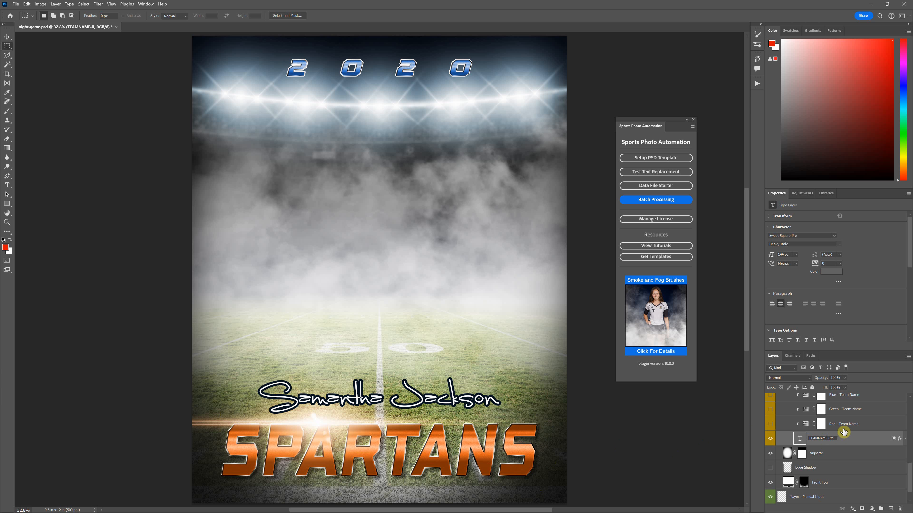
{"action": "type", "text": "M"}
{"action": "key", "text": "Return"}
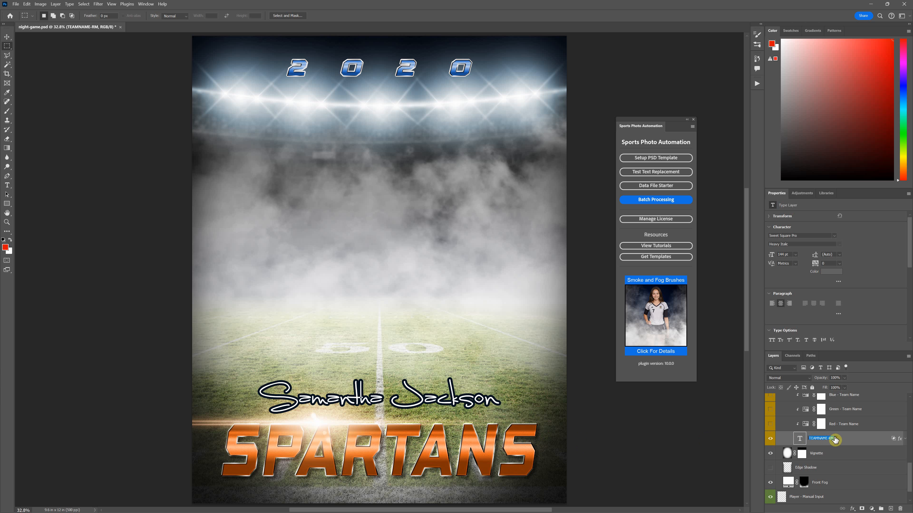
{"action": "left_click_drag", "start_coordinate": [834, 440], "coordinate": [830, 439]}
{"action": "key", "text": "BackSpace"}
{"action": "type", "text": "R"}
{"action": "key", "text": "Return"}
{"action": "left_click", "coordinate": [850, 445]}
Step: Select the NAME-RM text layer in the Text group to check its resize suffix
{"action": "scroll", "coordinate": [826, 424], "scroll_direction": "up", "scroll_amount": 8}
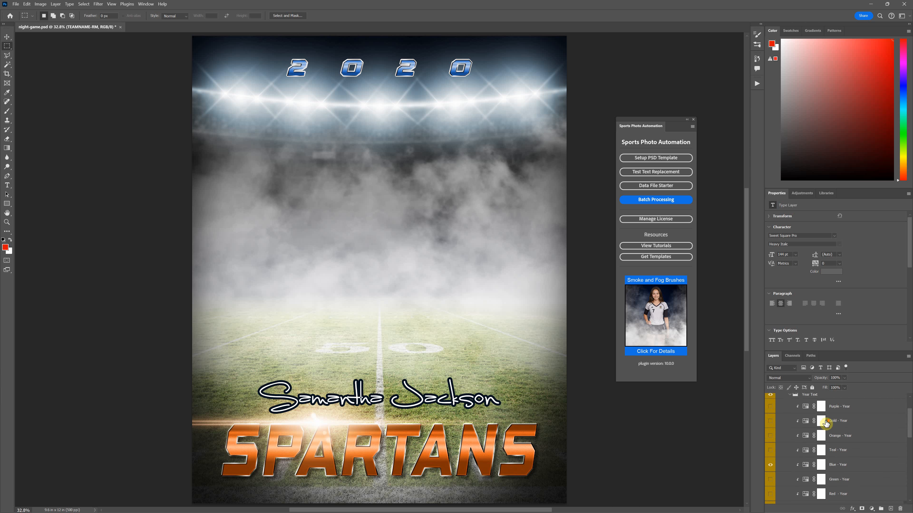
{"action": "scroll", "coordinate": [826, 424], "scroll_direction": "up", "scroll_amount": 2}
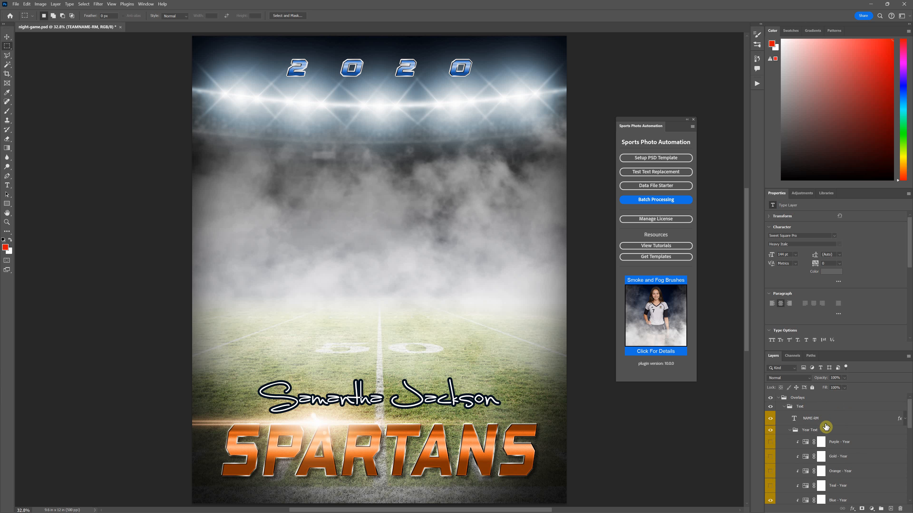
{"action": "left_click", "coordinate": [825, 421]}
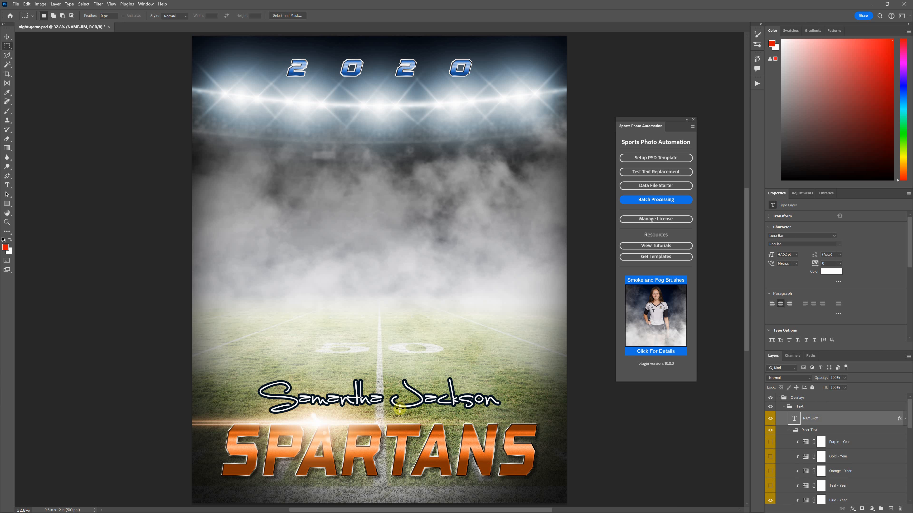
Step: Rename the TEAMNAME-RM text layer as TEAMNAME-R
{"action": "scroll", "coordinate": [834, 475], "scroll_direction": "down", "scroll_amount": 5}
{"action": "scroll", "coordinate": [834, 475], "scroll_direction": "down", "scroll_amount": 2}
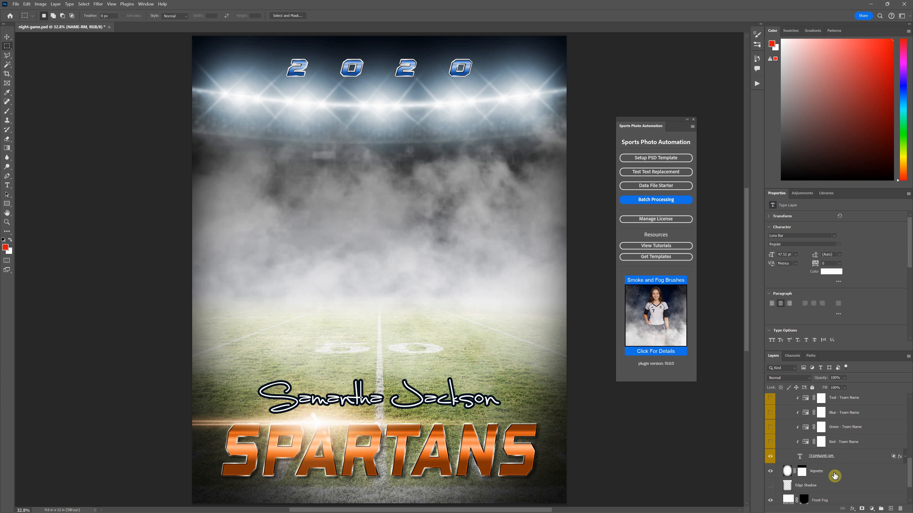
{"action": "left_click", "coordinate": [830, 459]}
{"action": "double_click", "coordinate": [830, 457]}
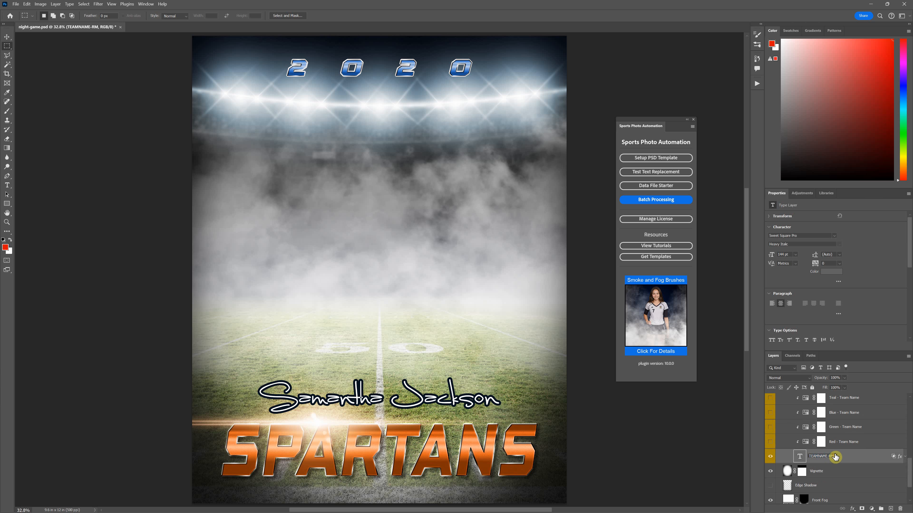
{"action": "key", "text": "Return"}
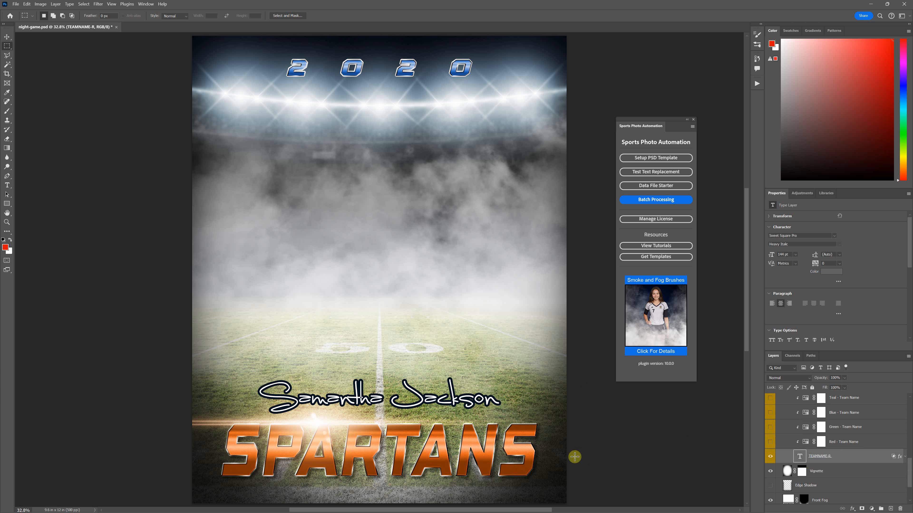
Step: Review the text layers' names and open the plugin's Test Text Replacement tool
{"action": "scroll", "coordinate": [838, 457], "scroll_direction": "up", "scroll_amount": 10}
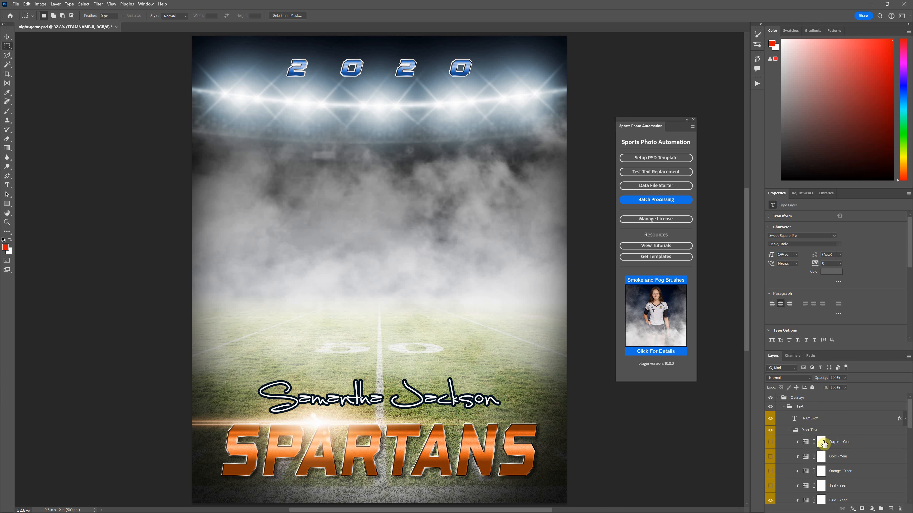
{"action": "scroll", "coordinate": [828, 444], "scroll_direction": "down", "scroll_amount": 5}
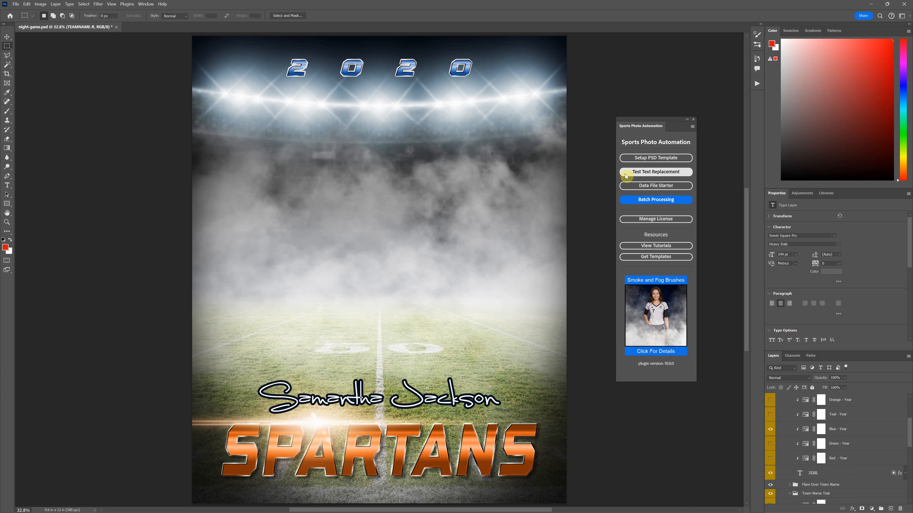
{"action": "left_click", "coordinate": [670, 173]}
{"action": "left_click_drag", "start_coordinate": [592, 136], "coordinate": [563, 160]}
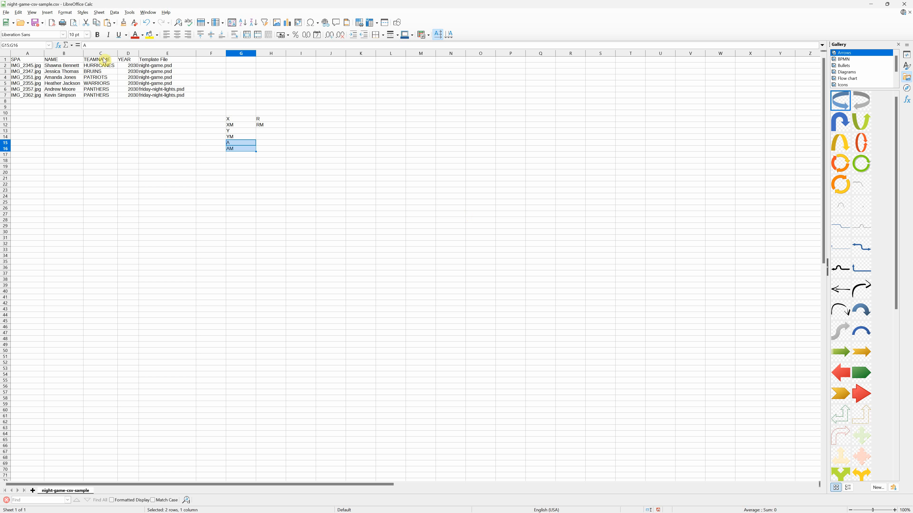
Step: Examine the TEAMNAME, YEAR and Template File headers and the empty header cells beside them in the Calc data sheet
{"action": "left_click", "coordinate": [110, 60]}
{"action": "left_click", "coordinate": [132, 60]}
{"action": "left_click", "coordinate": [167, 61]}
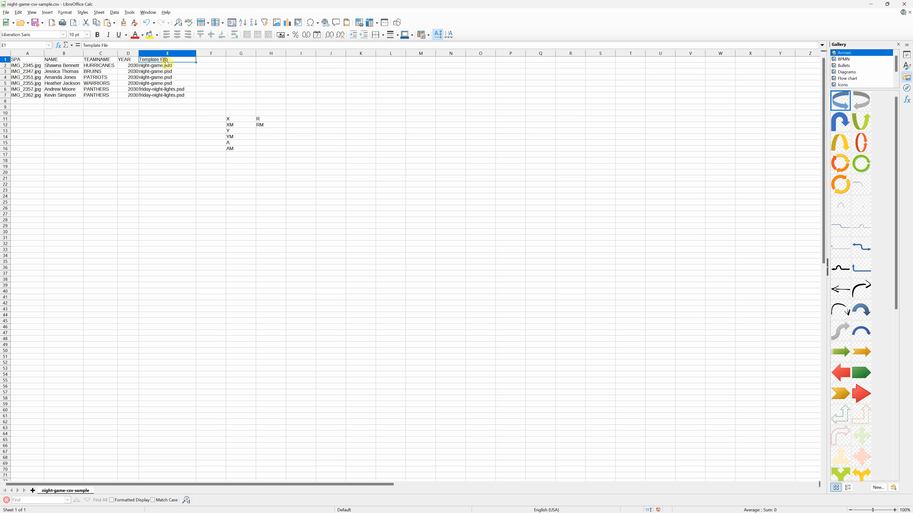
{"action": "left_click", "coordinate": [215, 61]}
{"action": "left_click", "coordinate": [240, 64]}
{"action": "left_click", "coordinate": [281, 61]}
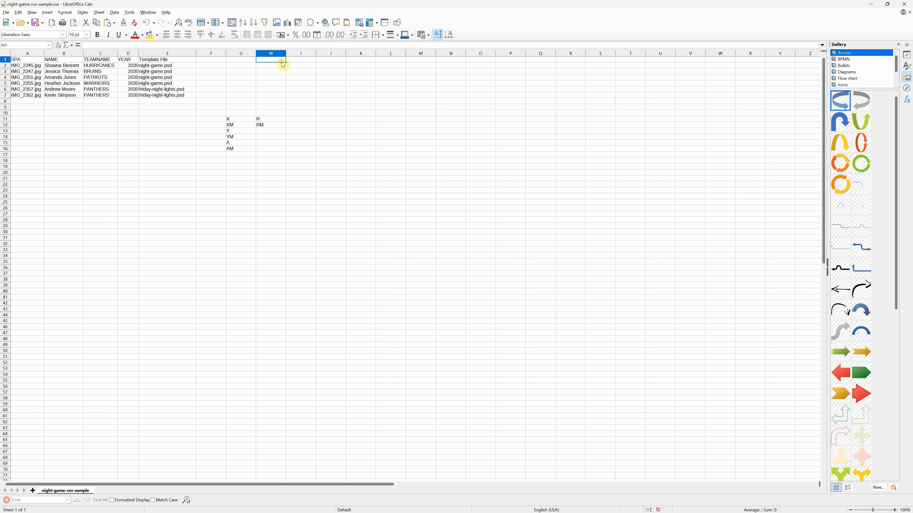
Step: Rename the TEAMNAME header in cell C1 as TEAMNAME-RM and widen column C to fit it
{"action": "left_click", "coordinate": [109, 59]}
{"action": "key", "text": "ctrl+space"}
{"action": "double_click", "coordinate": [109, 59]}
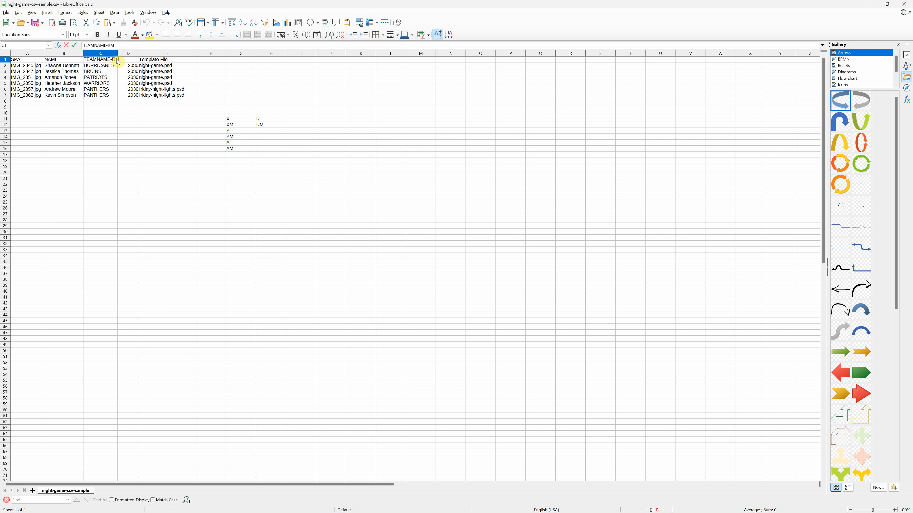
{"action": "left_click", "coordinate": [144, 74]}
{"action": "left_click_drag", "start_coordinate": [119, 54], "coordinate": [129, 54]}
{"action": "left_click", "coordinate": [116, 77]}
Step: Change the C1 header back to TEAMNAME and check the friday-night-lights.psd entries in the Template File column
{"action": "double_click", "coordinate": [116, 59]}
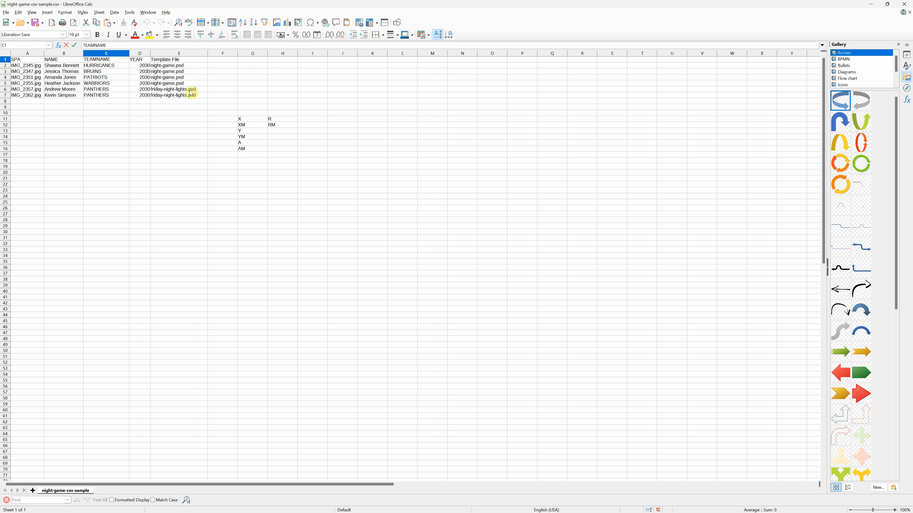
{"action": "left_click_drag", "start_coordinate": [197, 66], "coordinate": [190, 96]}
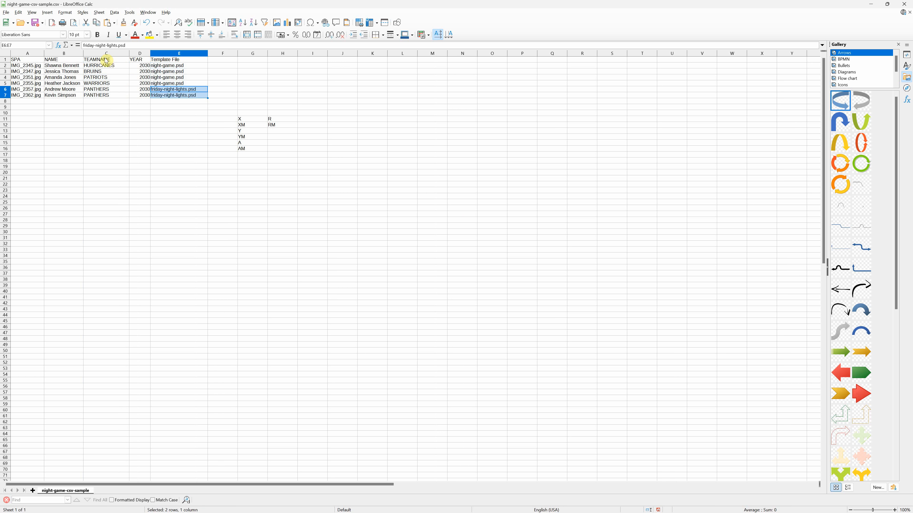
{"action": "left_click", "coordinate": [142, 66]}
{"action": "left_click", "coordinate": [120, 60]}
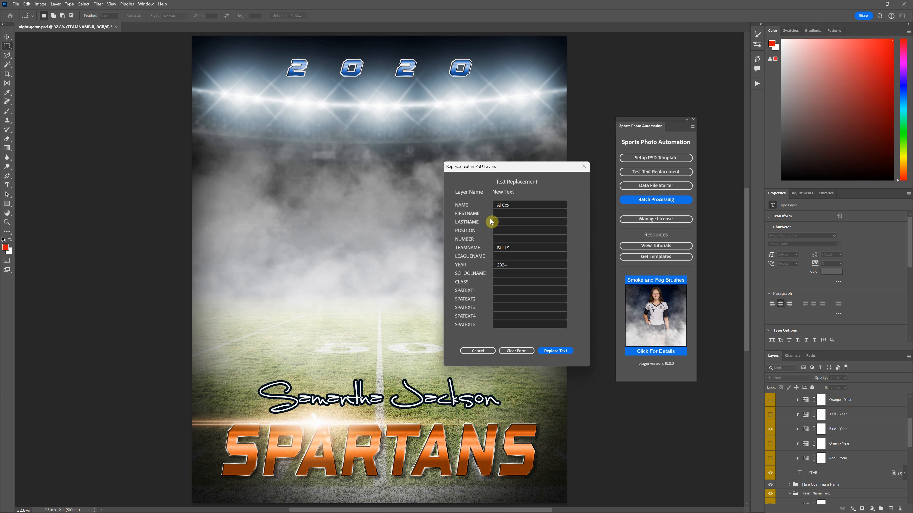
Step: Switch to Photoshop and run the test text replacement with the sample name, team BULLS and year 2024
{"action": "left_click", "coordinate": [555, 352]}
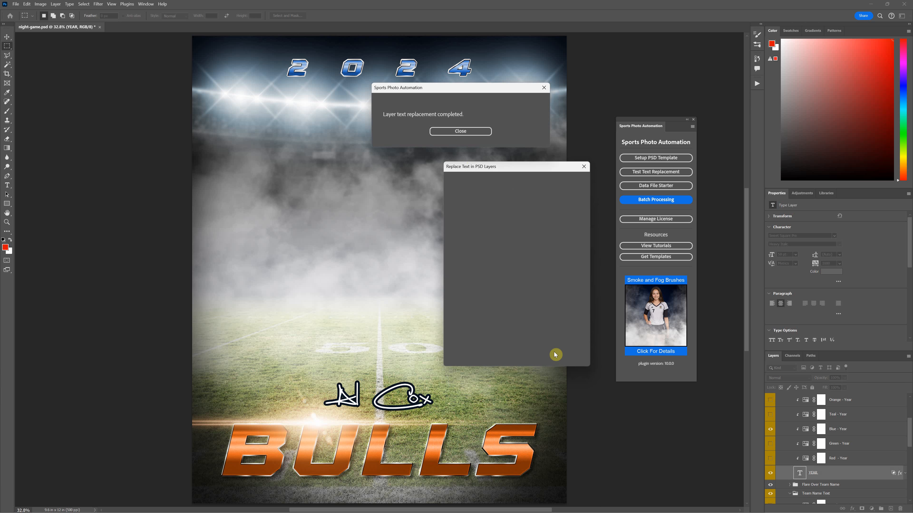
{"action": "left_click", "coordinate": [459, 131]}
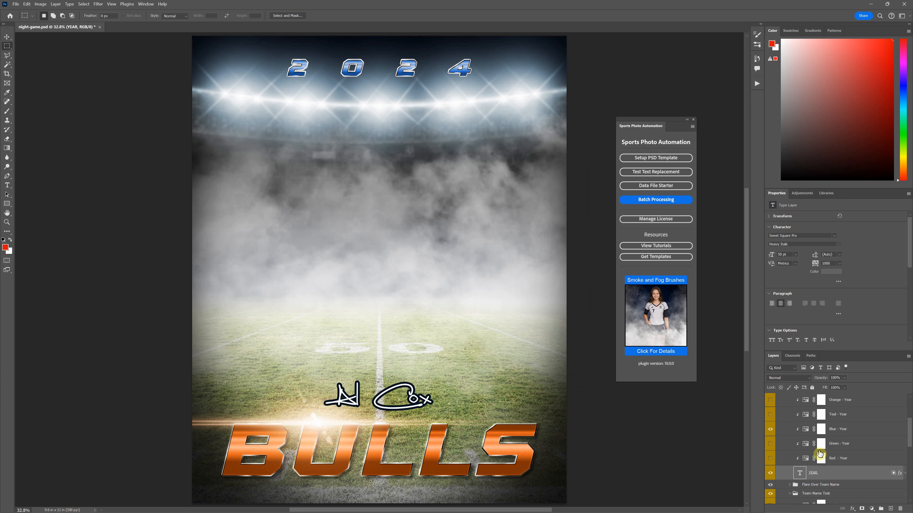
{"action": "scroll", "coordinate": [821, 452], "scroll_direction": "up", "scroll_amount": 3}
{"action": "scroll", "coordinate": [821, 452], "scroll_direction": "up", "scroll_amount": 1}
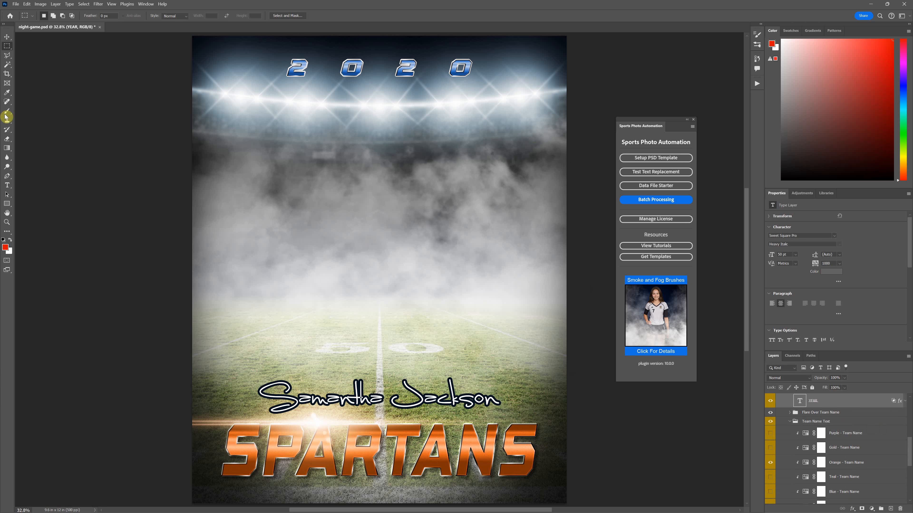
Step: Move the TEAMNAME-R text up over the smoke and rotate it about -58° so it runs diagonally above the name
{"action": "scroll", "coordinate": [826, 439], "scroll_direction": "down", "scroll_amount": 5}
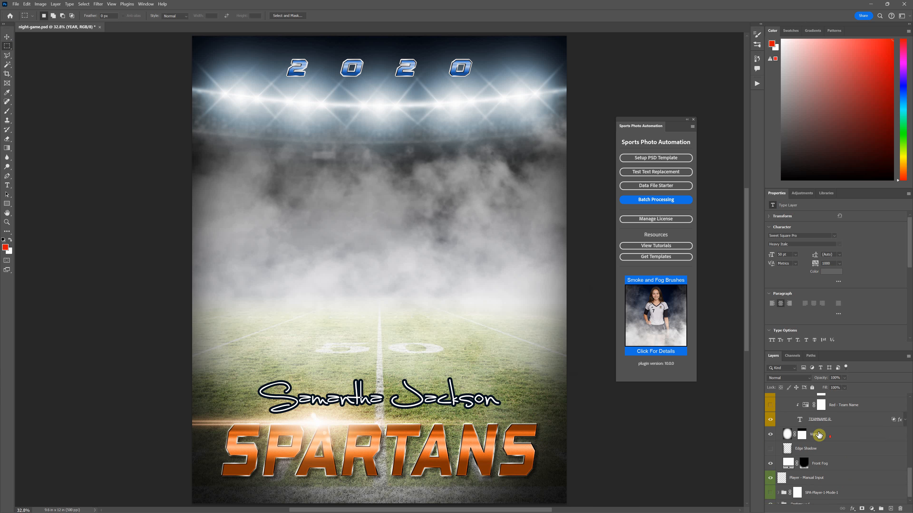
{"action": "left_click", "coordinate": [819, 420]}
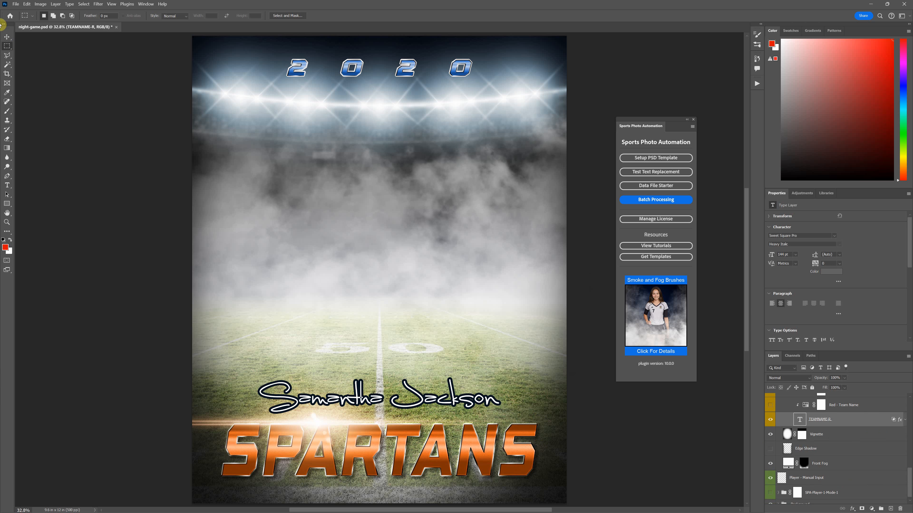
{"action": "left_click", "coordinate": [7, 36]}
{"action": "left_click_drag", "start_coordinate": [399, 462], "coordinate": [399, 216]}
{"action": "left_click_drag", "start_coordinate": [543, 249], "coordinate": [508, 122]}
{"action": "left_click_drag", "start_coordinate": [476, 105], "coordinate": [476, 106]}
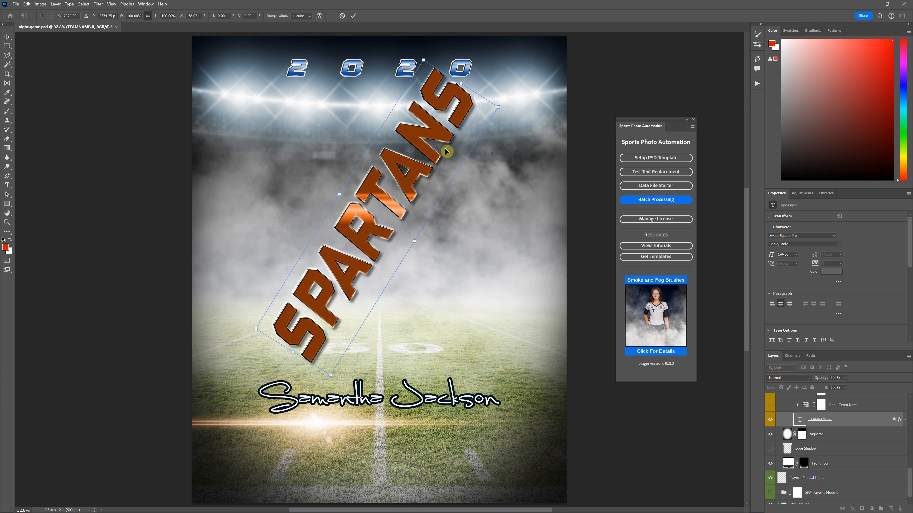
{"action": "left_click_drag", "start_coordinate": [439, 148], "coordinate": [450, 164]}
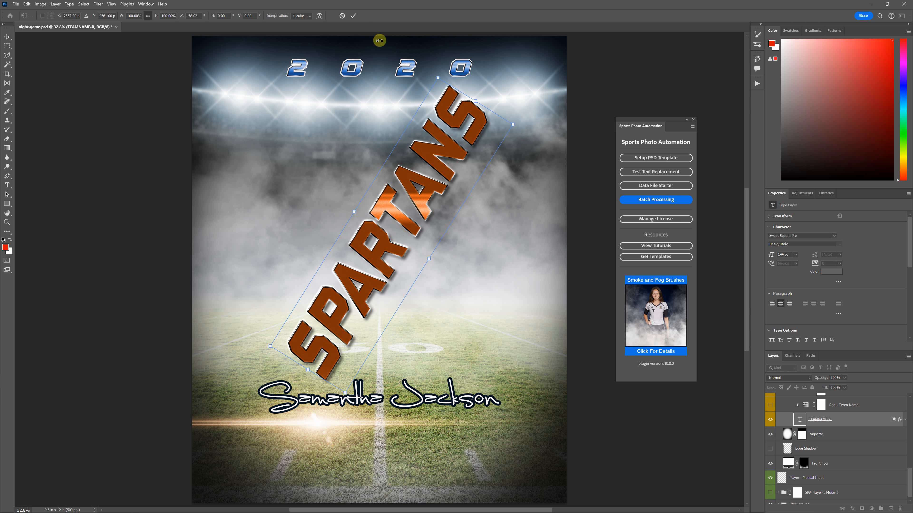
{"action": "left_click", "coordinate": [354, 16]}
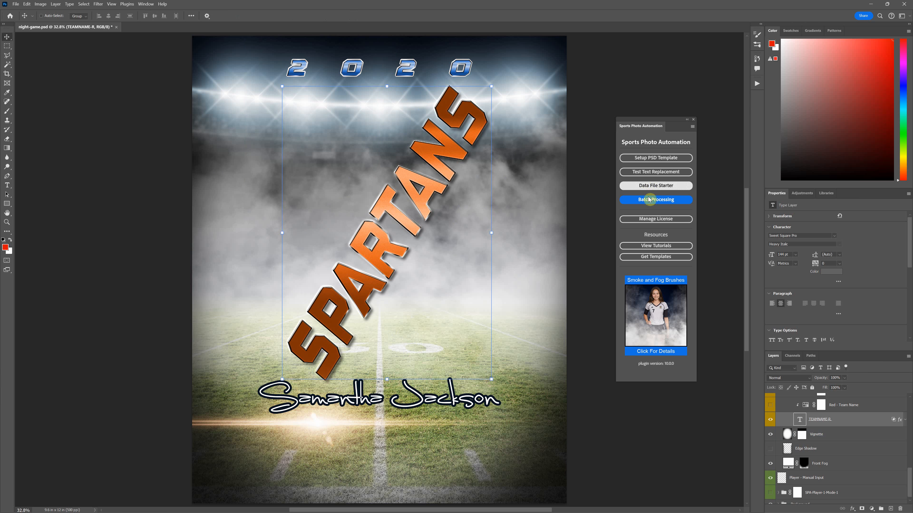
Step: Run the test text replacement on the rotated layout with the sample name, team BULLS and year 2024
{"action": "left_click", "coordinate": [662, 172]}
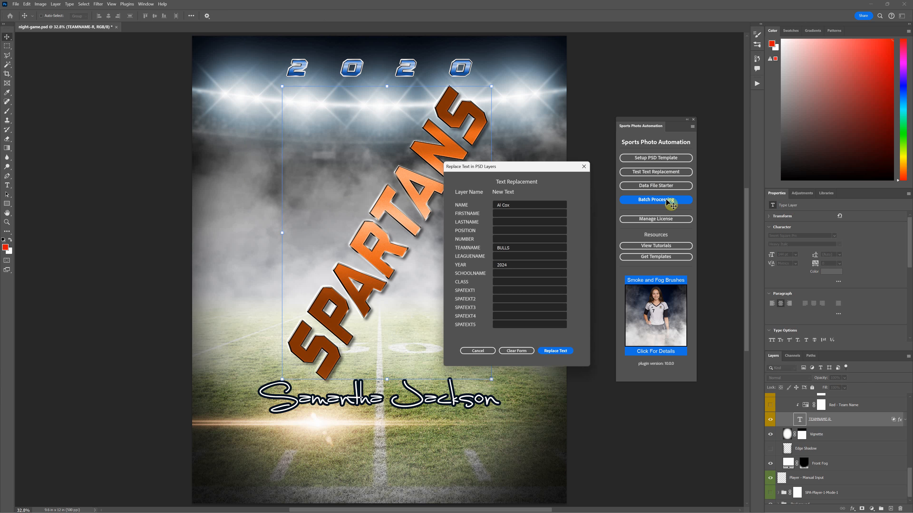
{"action": "left_click", "coordinate": [550, 353]}
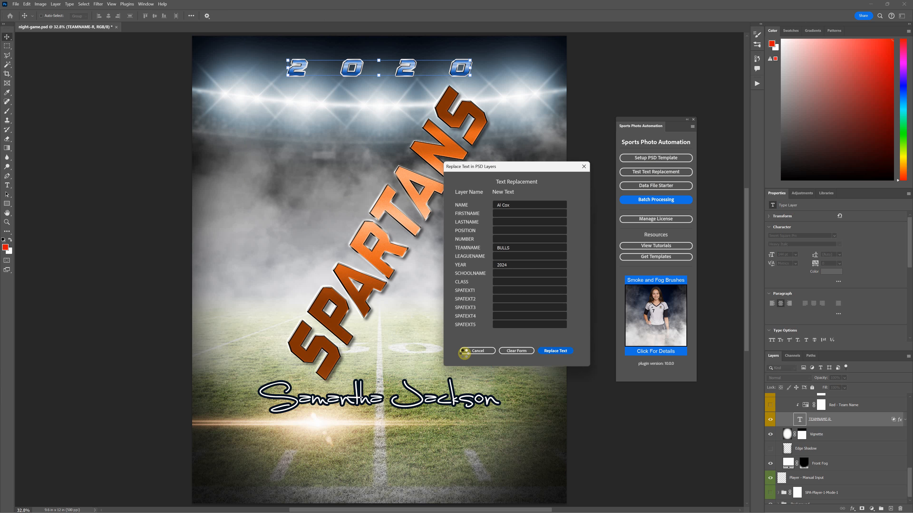
{"action": "left_click", "coordinate": [460, 131]}
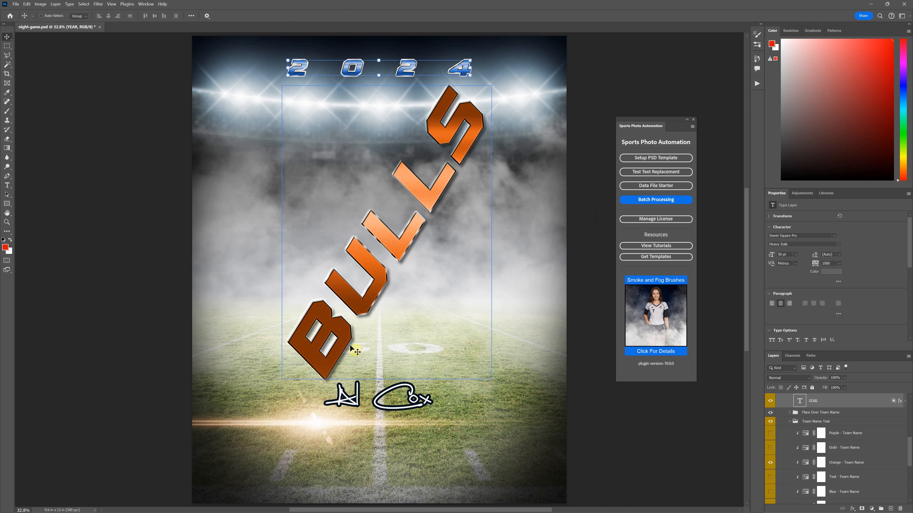
Step: Undo and reapply the text replacement to compare how the rotated SPARTANS and BULLS team names fit
{"action": "scroll", "coordinate": [797, 445], "scroll_direction": "down", "scroll_amount": 3}
{"action": "scroll", "coordinate": [797, 445], "scroll_direction": "down", "scroll_amount": 2}
{"action": "left_click", "coordinate": [813, 450]}
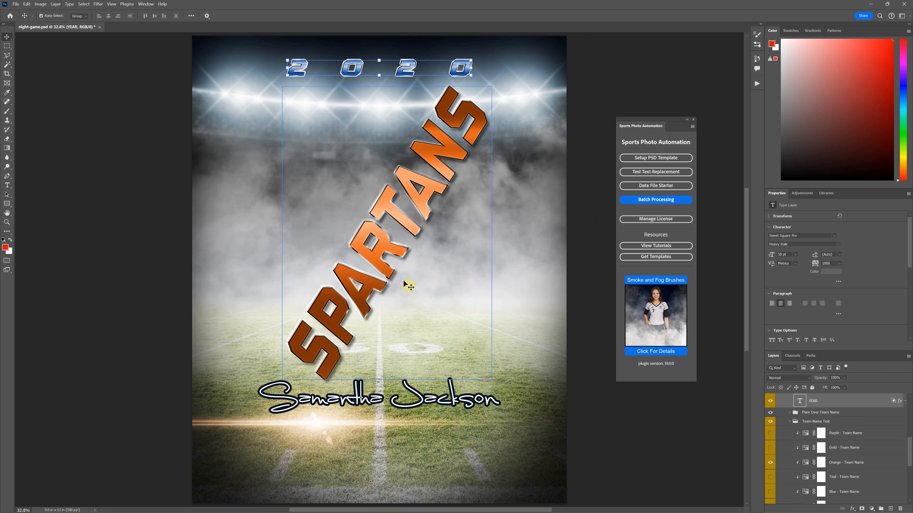
{"action": "key", "text": "ctrl+z"}
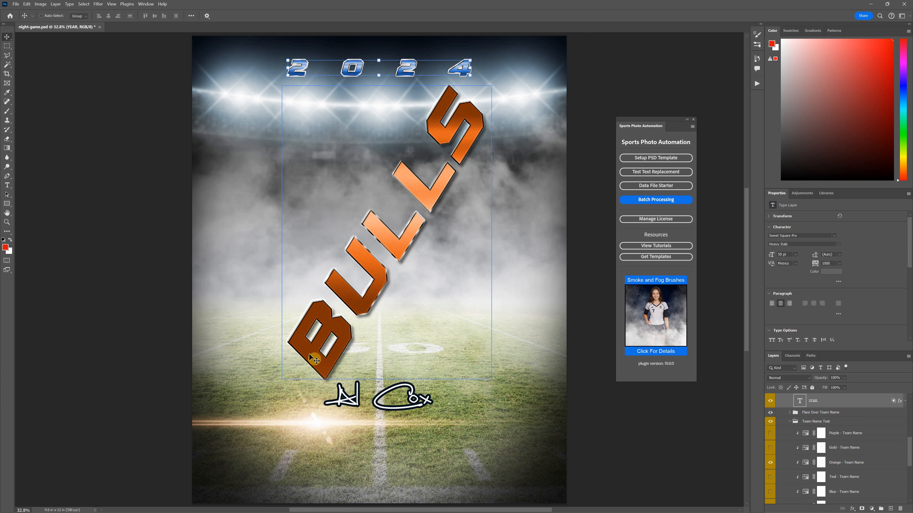